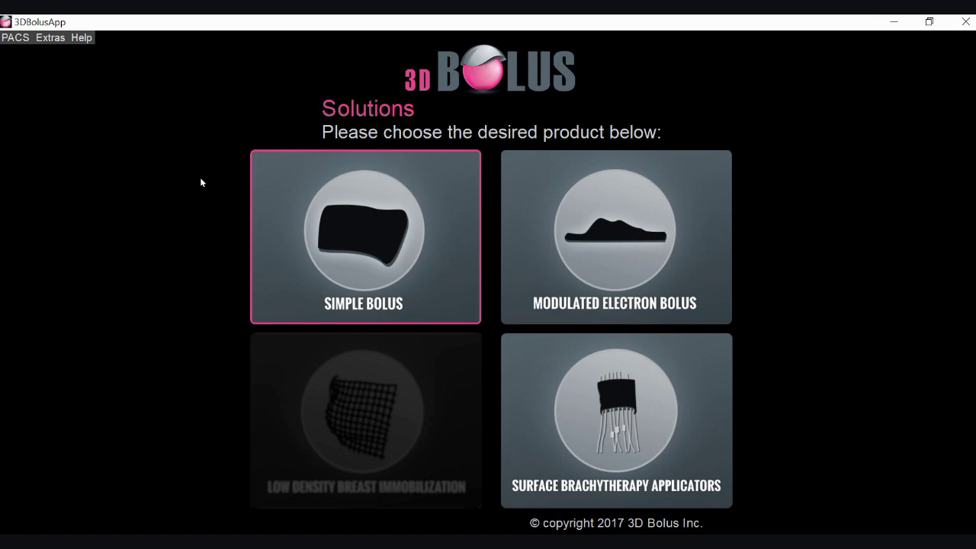
Look through the Solutions products, then open the Simple Bolus workspace.
key(Right)
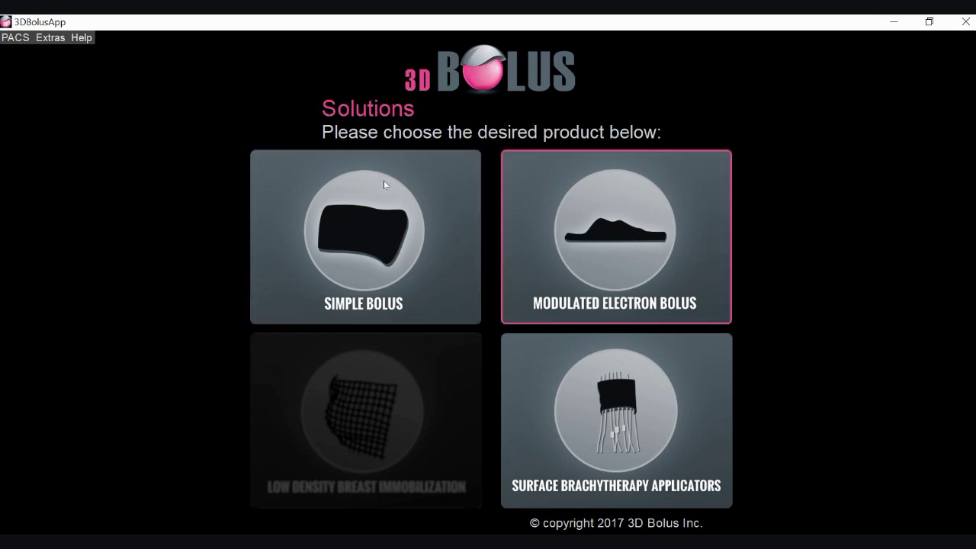
key(Down)
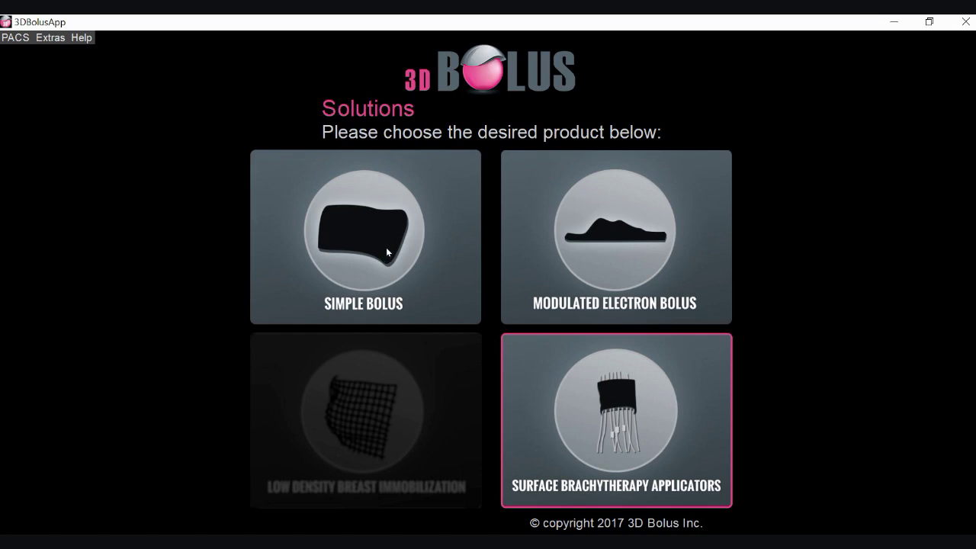
click(293, 196)
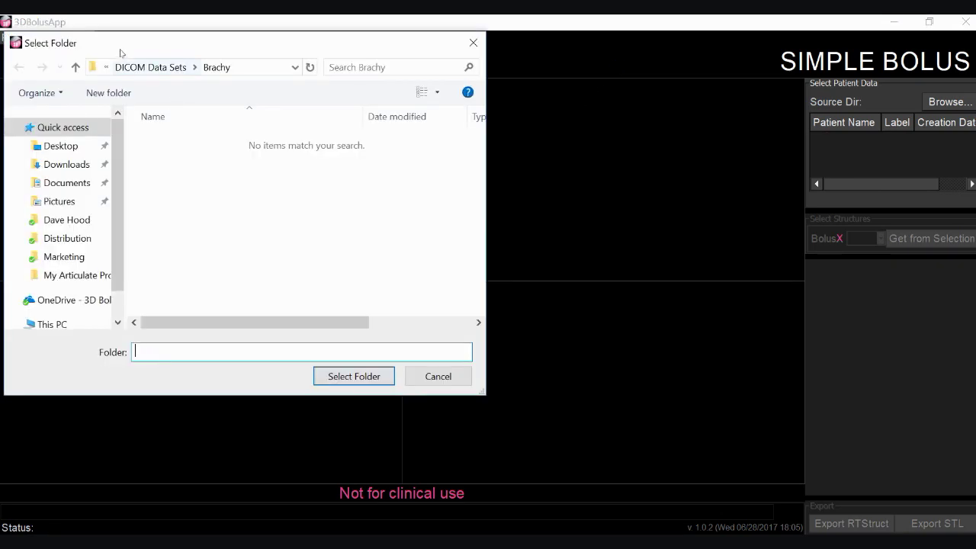
Import the LtBrstPhoton patient folder from DICOM Data Sets.
click(133, 67)
click(171, 156)
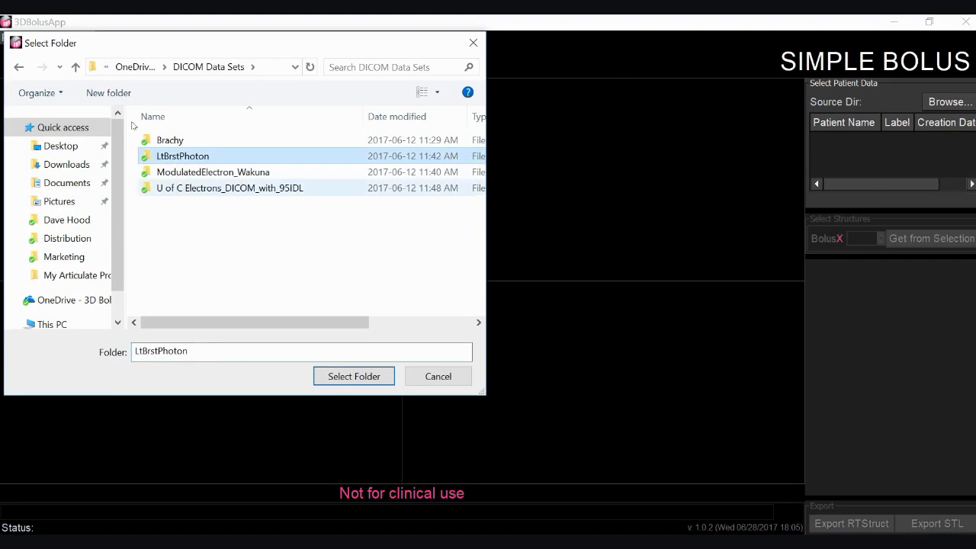
key(Return)
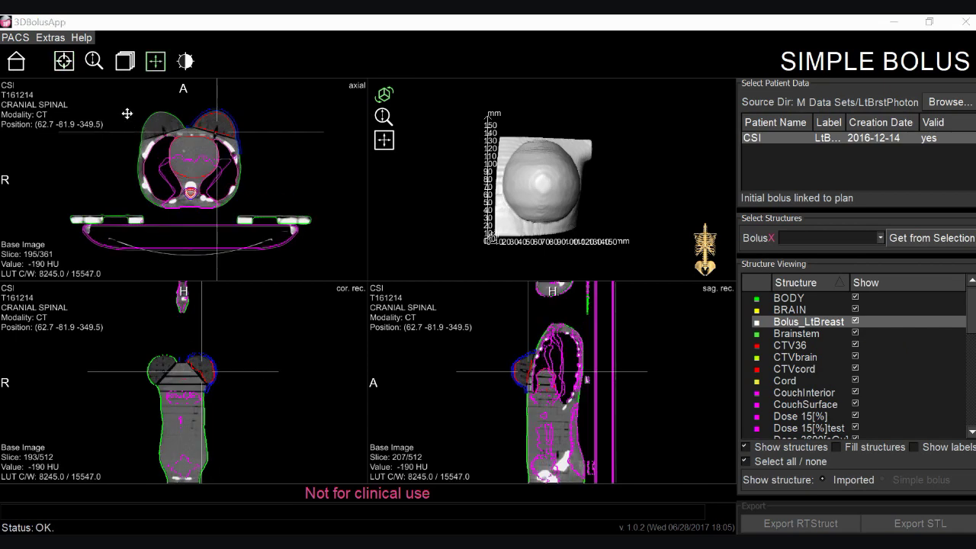
Pan and zoom the CT views, then set window/level to 8785 / 16322.
drag(127, 112, 146, 192)
click(94, 61)
click(185, 61)
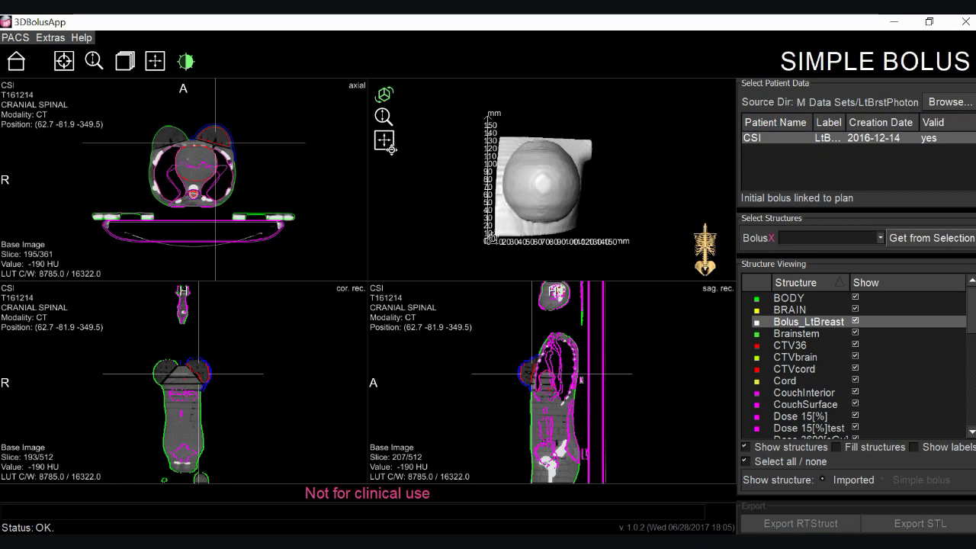
Tilt the simple breast bolus base plane in the 3D view.
click(387, 160)
drag(390, 160, 390, 148)
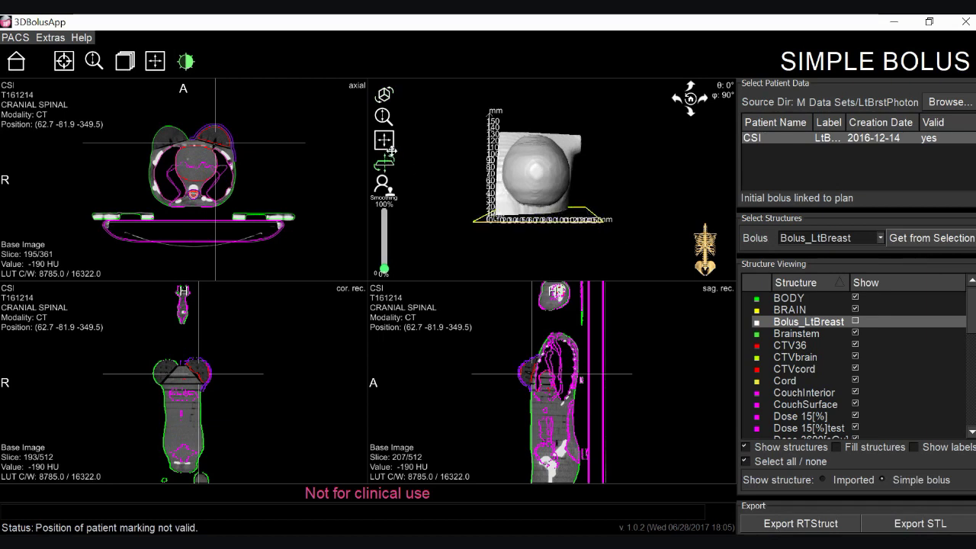
click(296, 183)
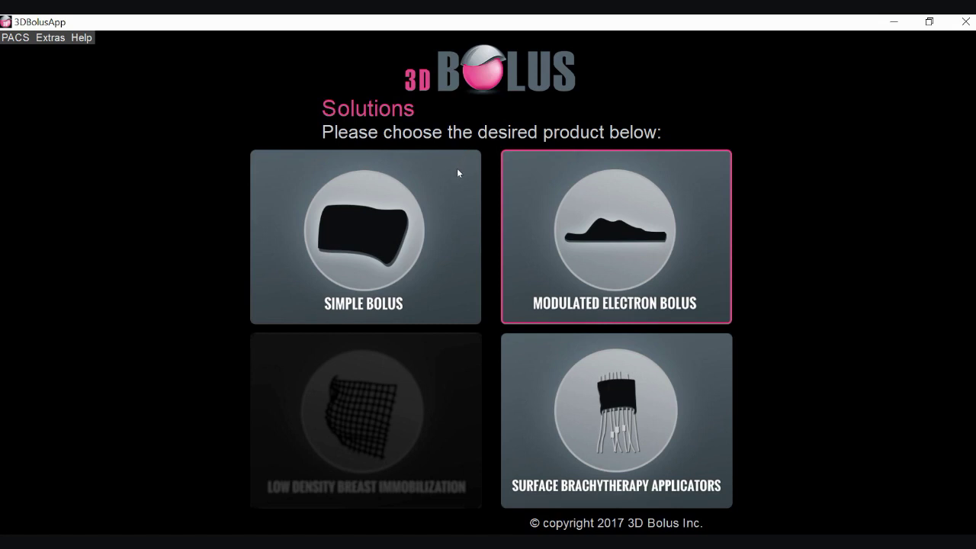
Open Modulated Electron Bolus and pick the ModulatedElectron folder under DICOM Data Sets.
key(Return)
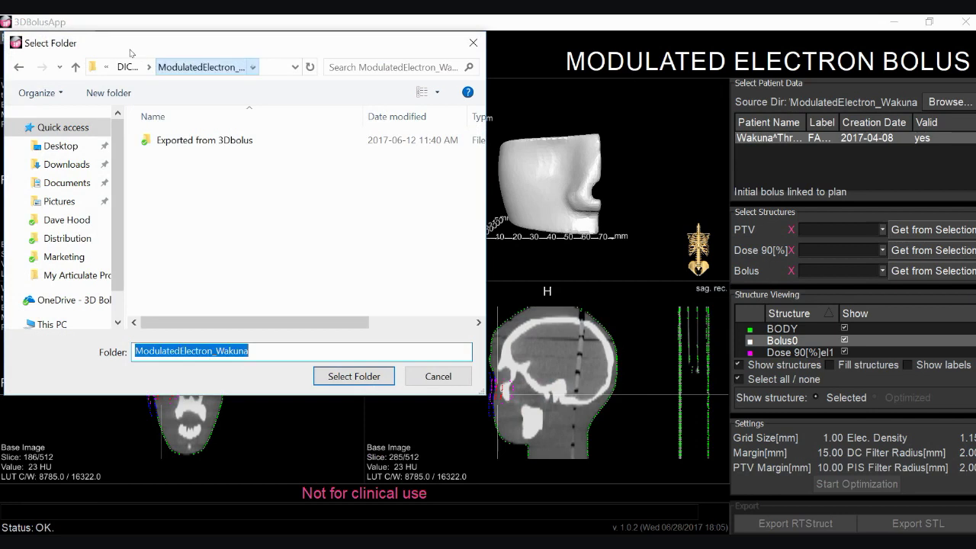
click(104, 67)
click(103, 92)
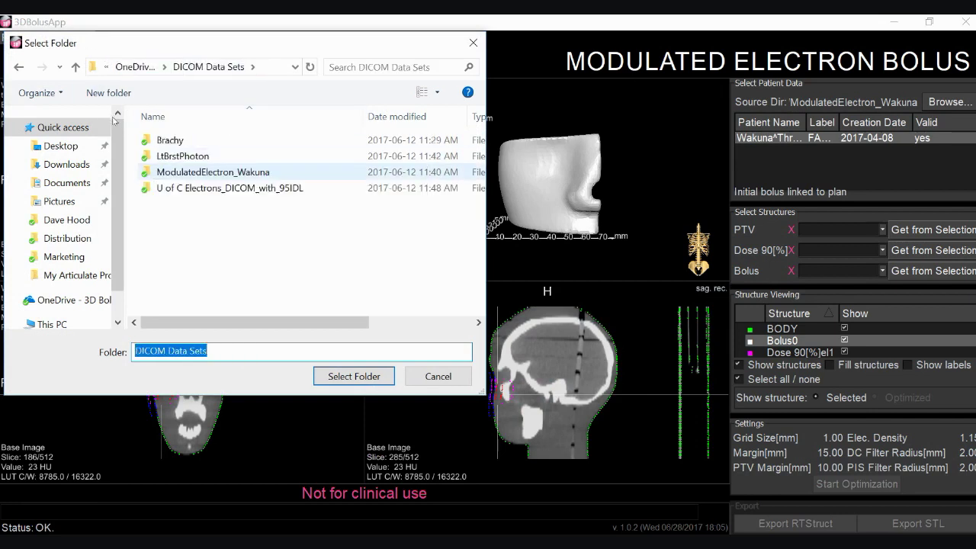
click(210, 172)
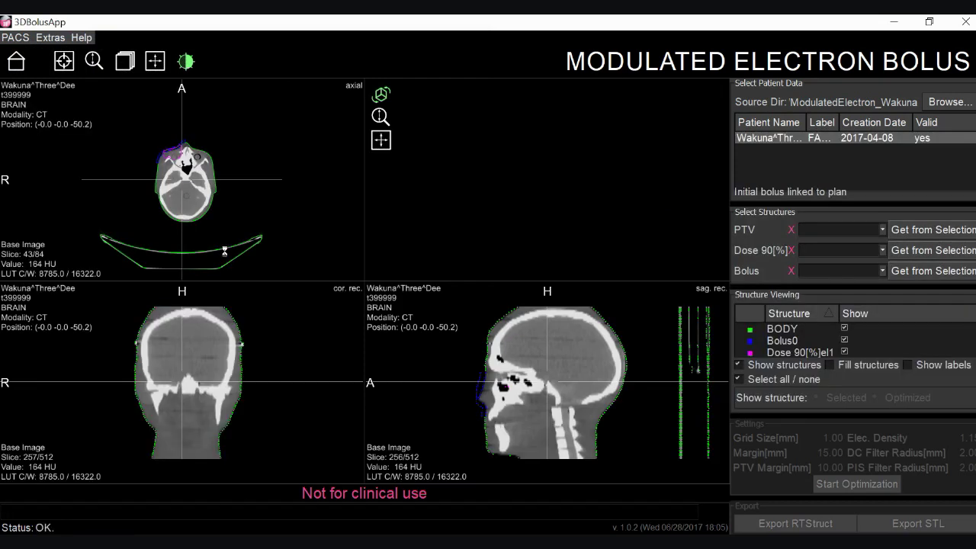
Centre the CT views on the nose, zoom in, and set window/level to 11995 / 17157.
scroll(140, 155, down, 3)
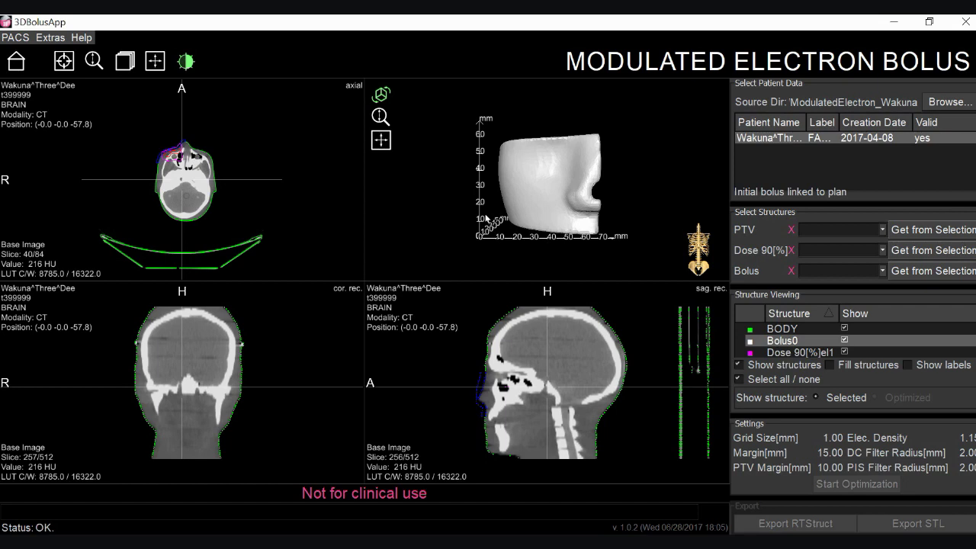
click(154, 61)
click(155, 140)
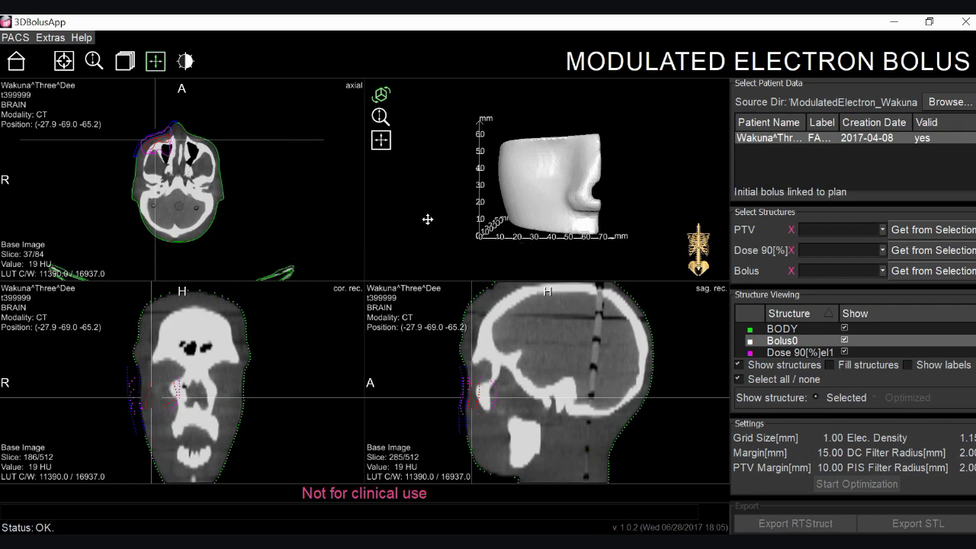
mouse_move(123, 112)
mouse_down()
mouse_move(123, 135)
mouse_move(120, 120)
mouse_up()
click(93, 61)
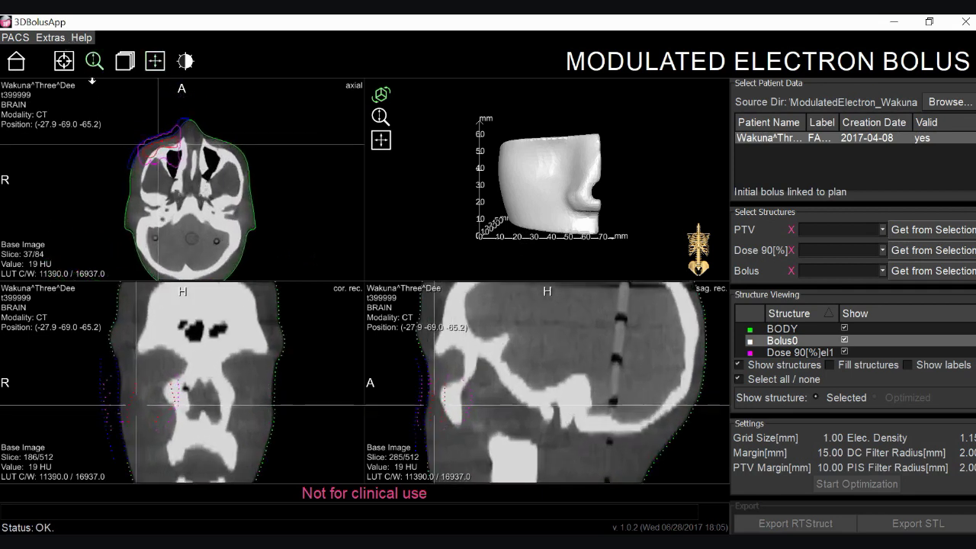
click(185, 61)
drag(160, 118, 172, 155)
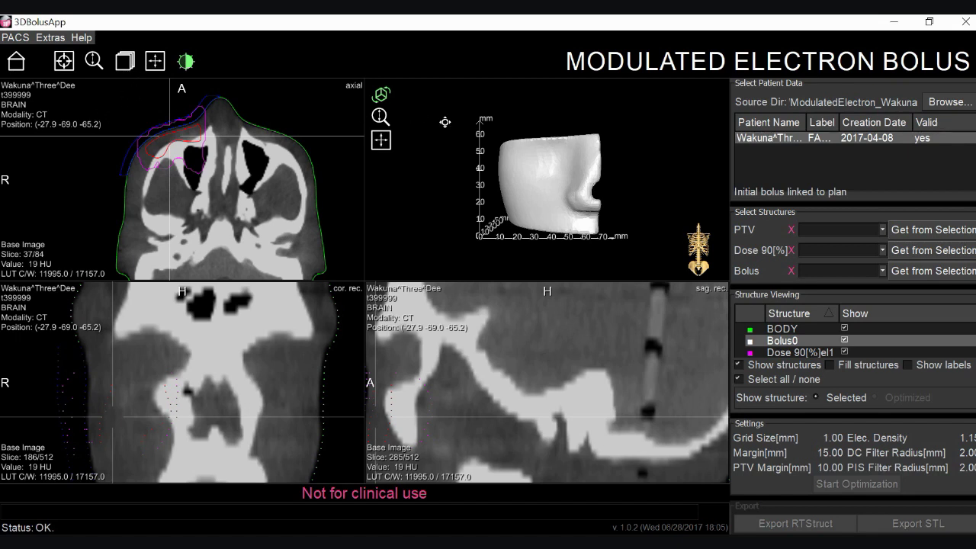
Select PTVel as the PTV and Dose 90[%]el1 as the Dose 90[%] structure.
key(alt+Down)
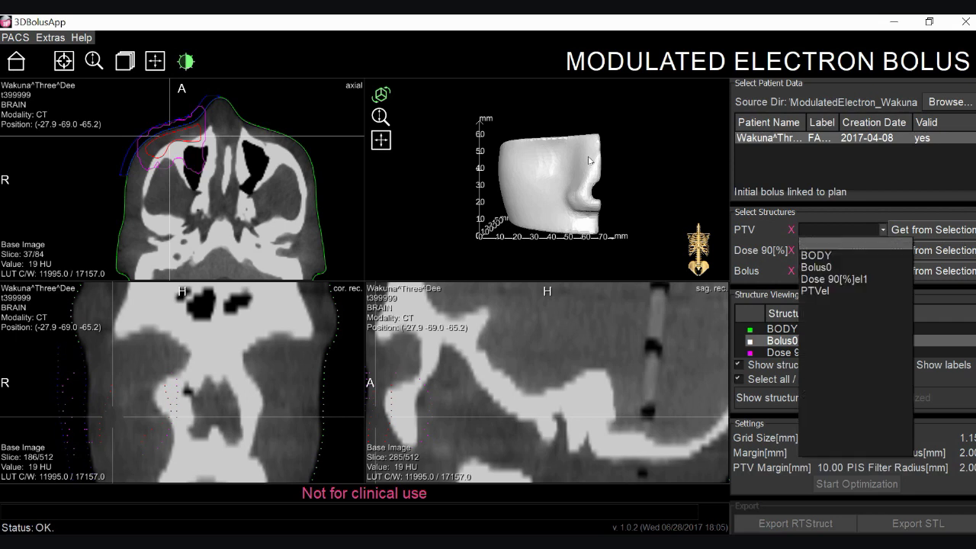
key(Down)
key(Down)
key(Down)
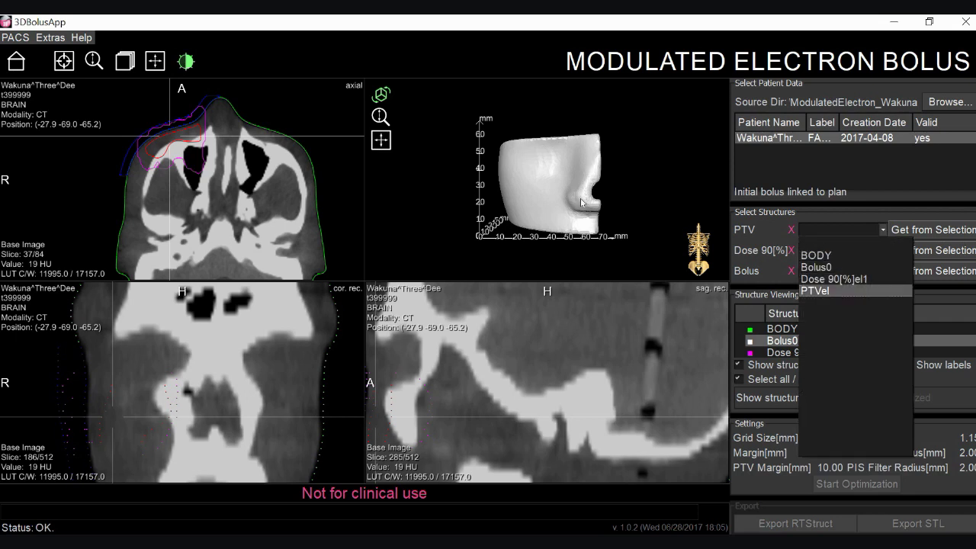
key(Return)
key(Tab)
key(alt+Down)
Select Bolus0 as the bolus structure and start the optimization.
key(Down)
key(Down)
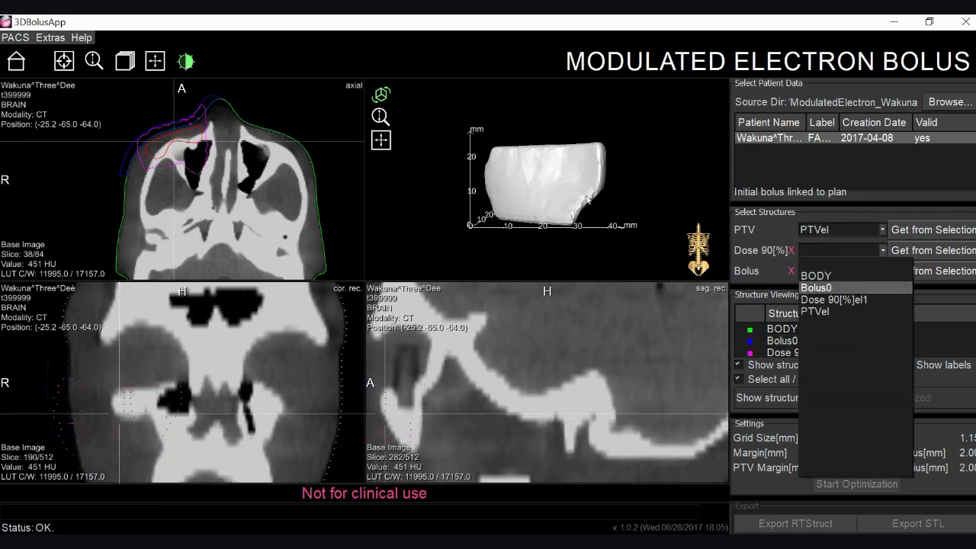
key(Return)
key(Tab)
key(alt+Down)
key(Down)
key(Return)
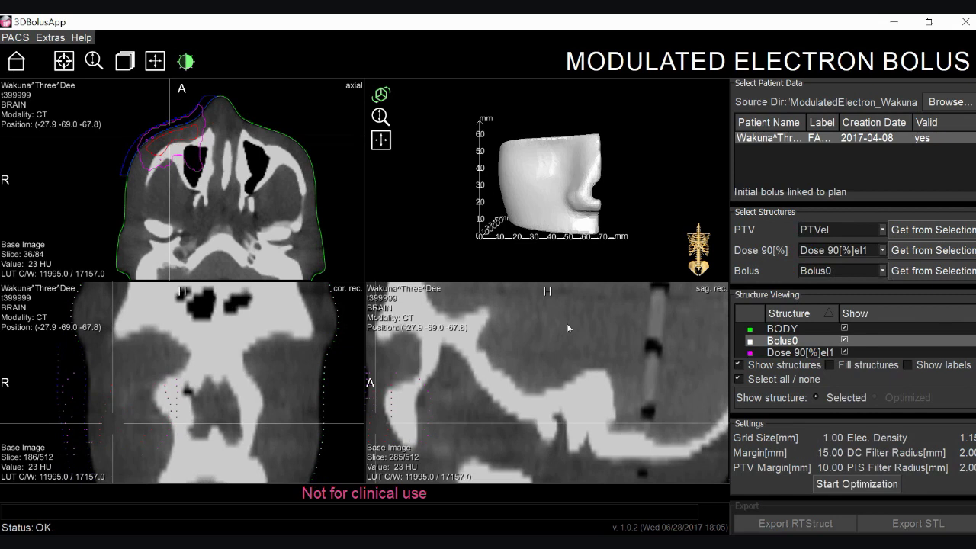
key(space)
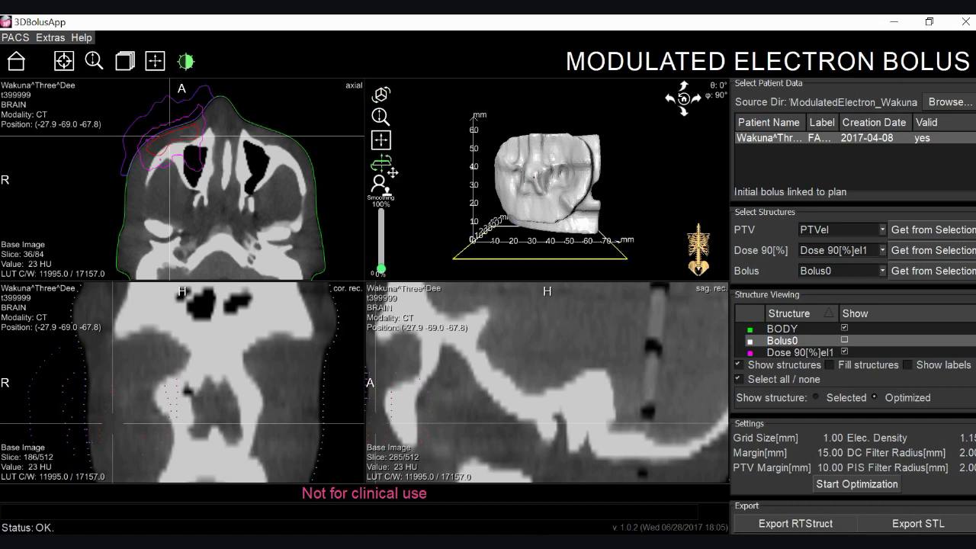
Drag the optimized head bolus's base plane into a slight tilt in the 3D view.
drag(392, 173, 392, 162)
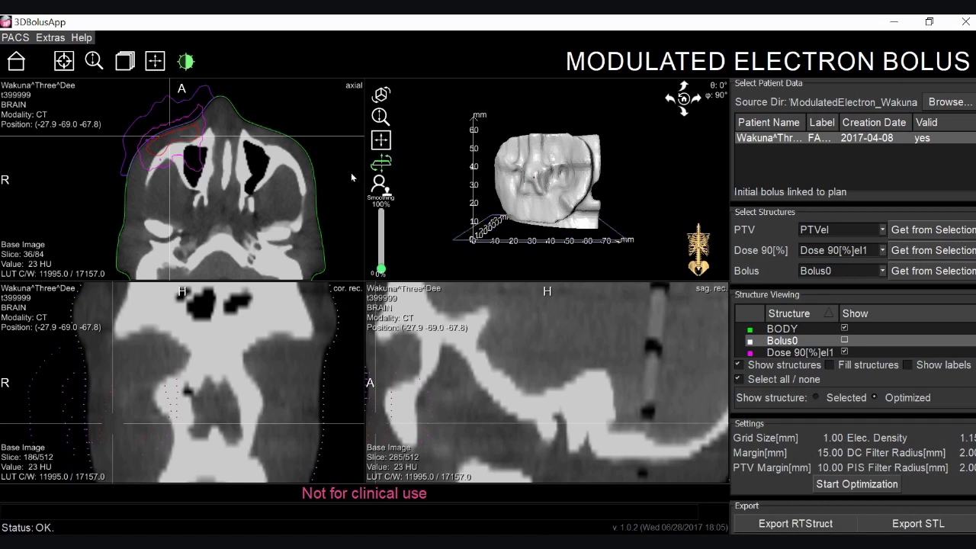